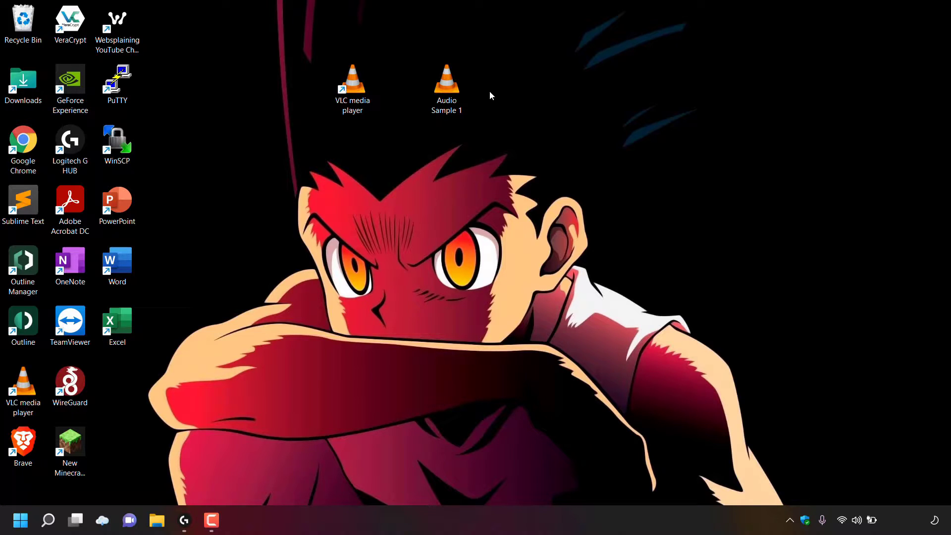
# Check Audio Sample 1's file properties, then play it in VLC and close the player.
pyautogui.rightClick(452, 102)
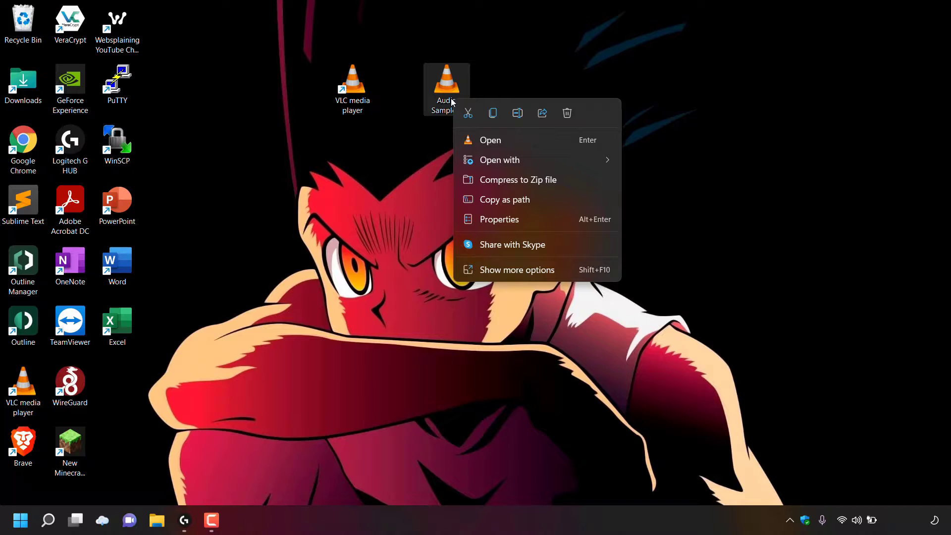
pyautogui.click(528, 220)
pyautogui.moveTo(535, 113); pyautogui.dragTo(575, 52)
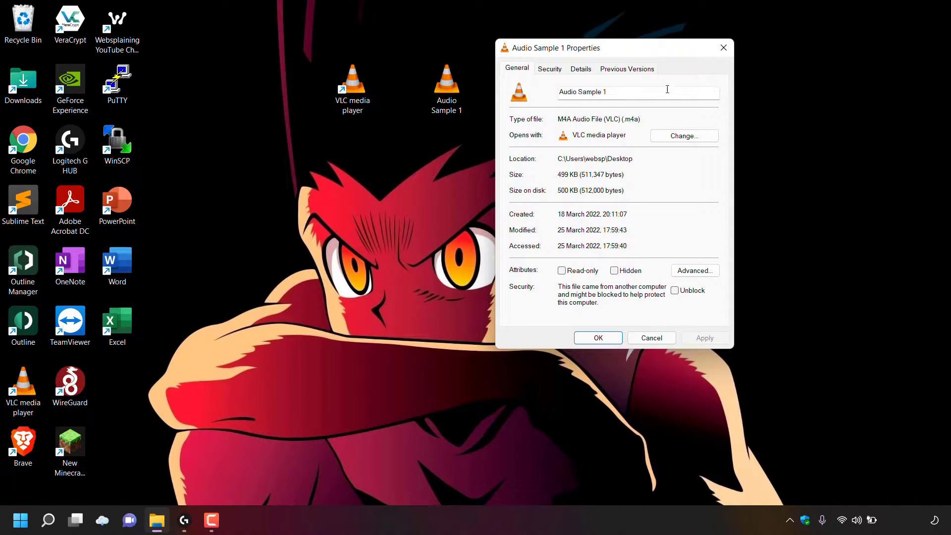
pyautogui.click(717, 54)
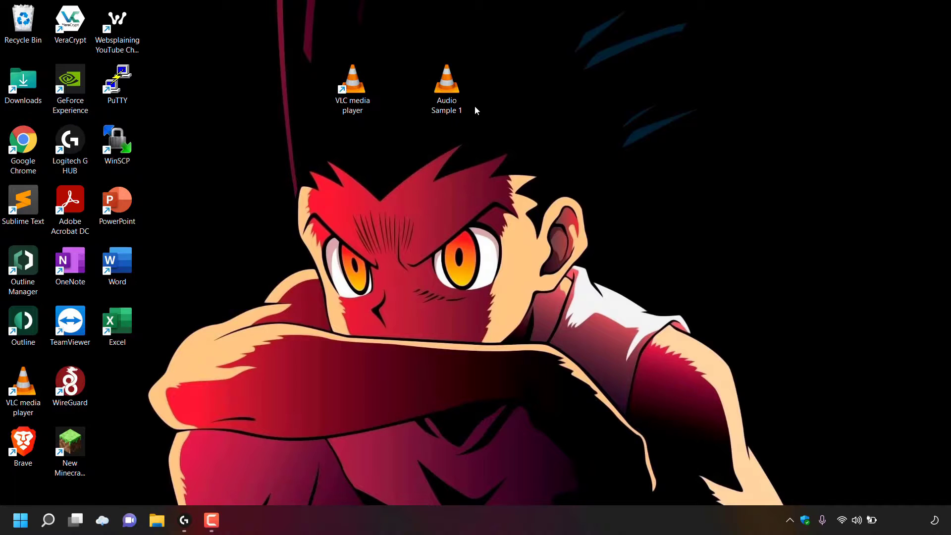
pyautogui.doubleClick(448, 113)
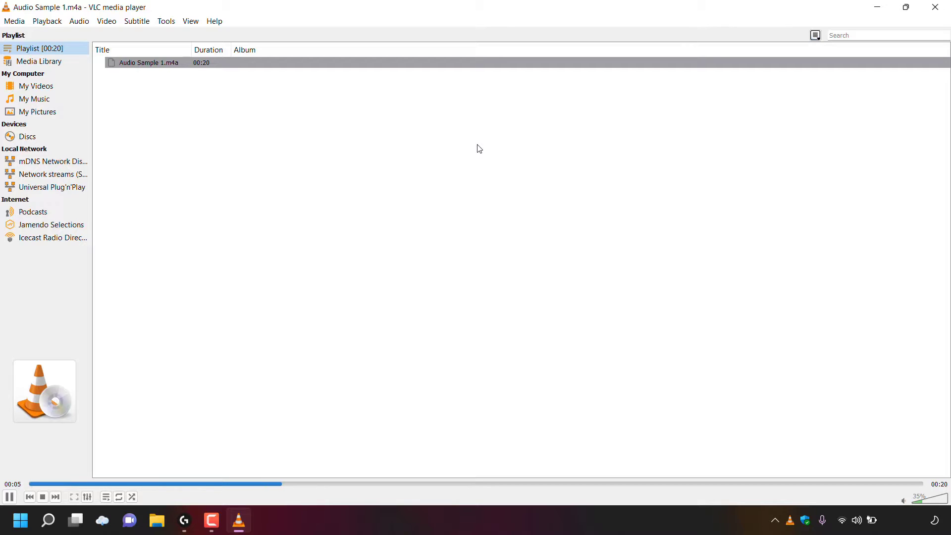
pyautogui.click(934, 7)
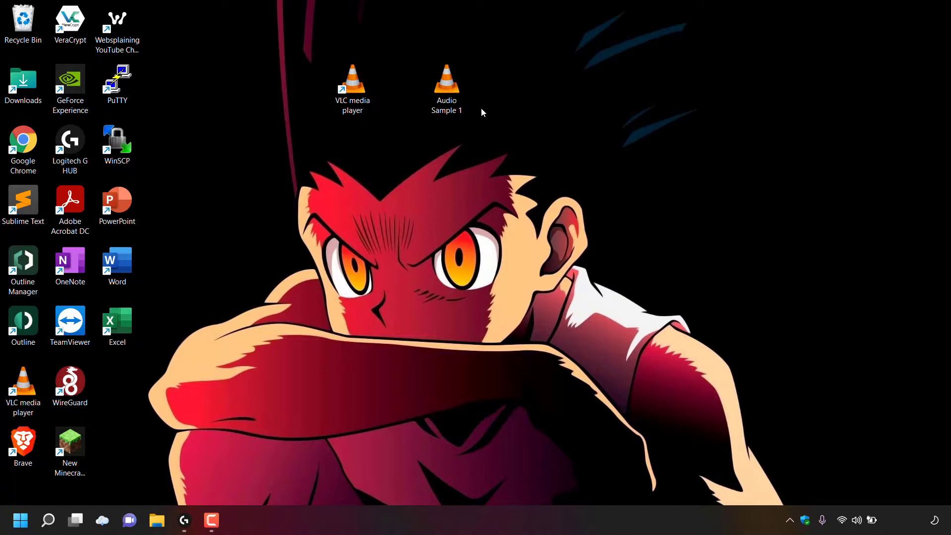
# Relaunch VLC from the desktop shortcut and choose Media > Convert / Save.
pyautogui.doubleClick(367, 112)
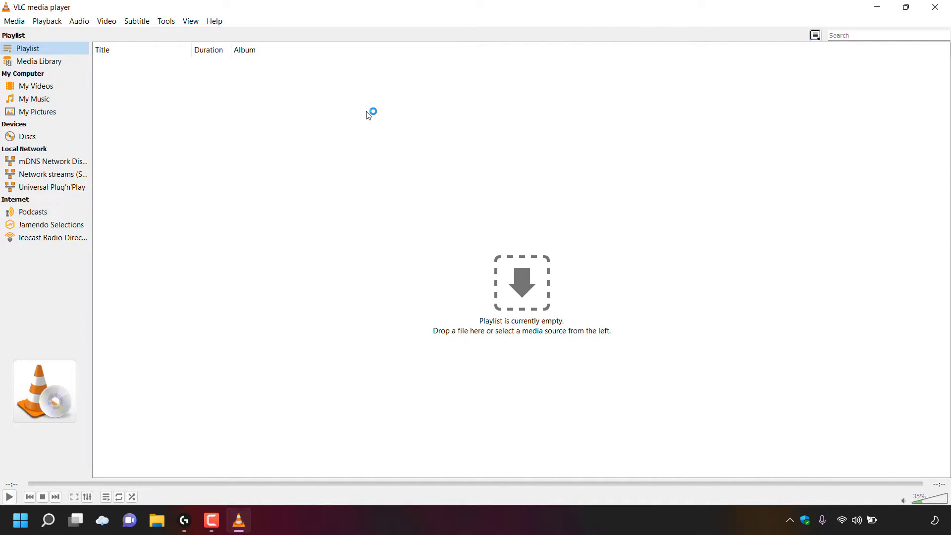
pyautogui.click(19, 26)
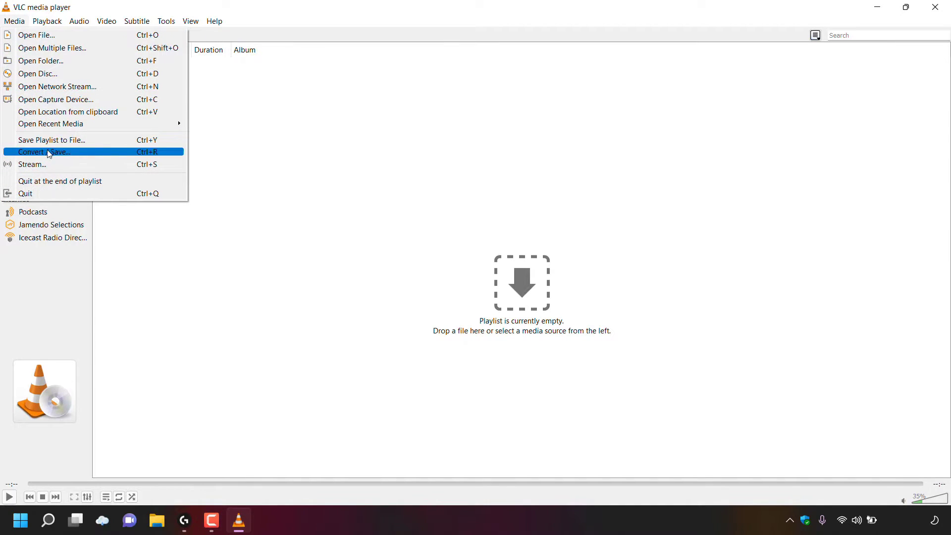
pyautogui.click(77, 156)
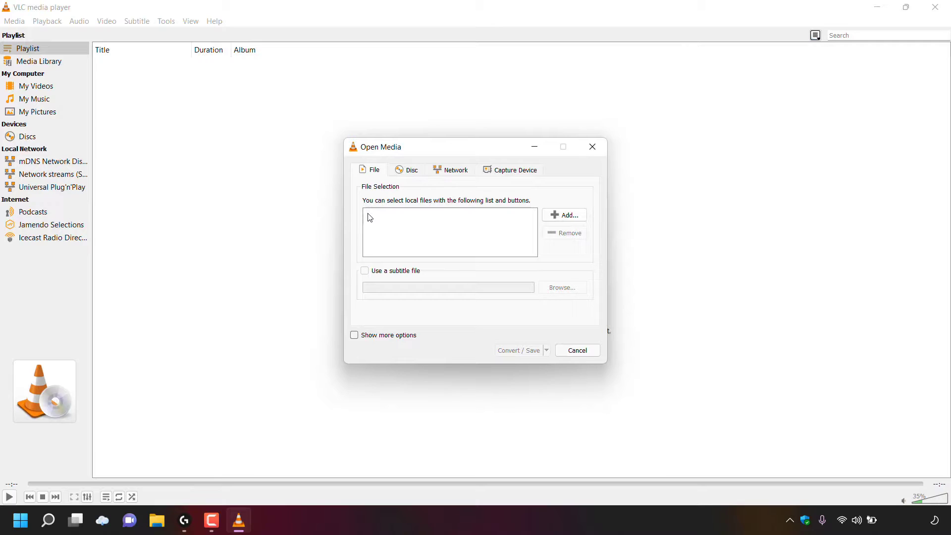
# Add Audio Sample 1.m4a from the Desktop as the source, briefly toggling Show more options.
pyautogui.click(568, 216)
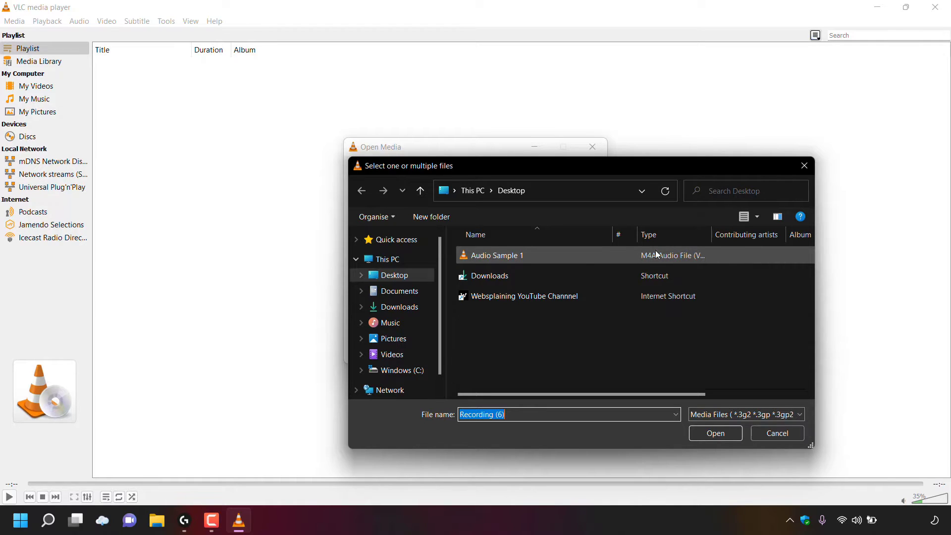
pyautogui.click(577, 255)
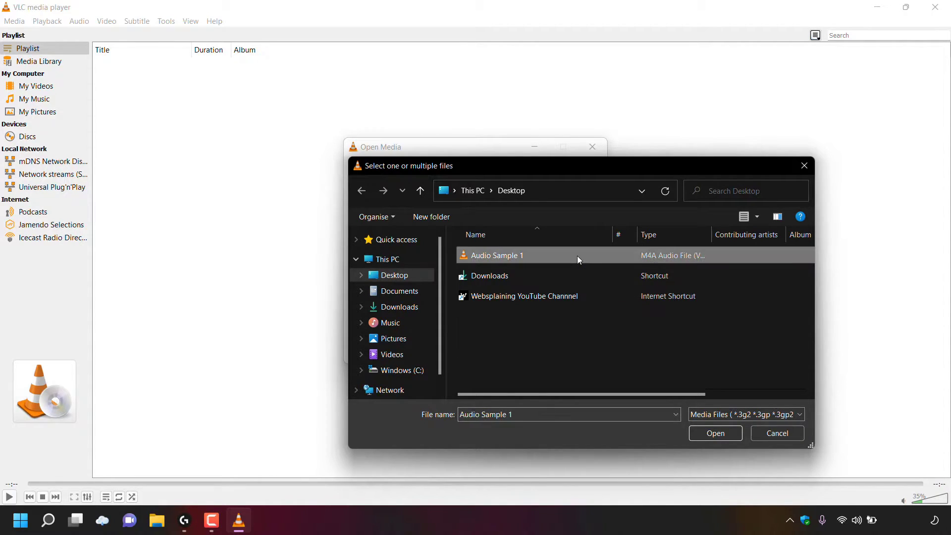
pyautogui.click(738, 432)
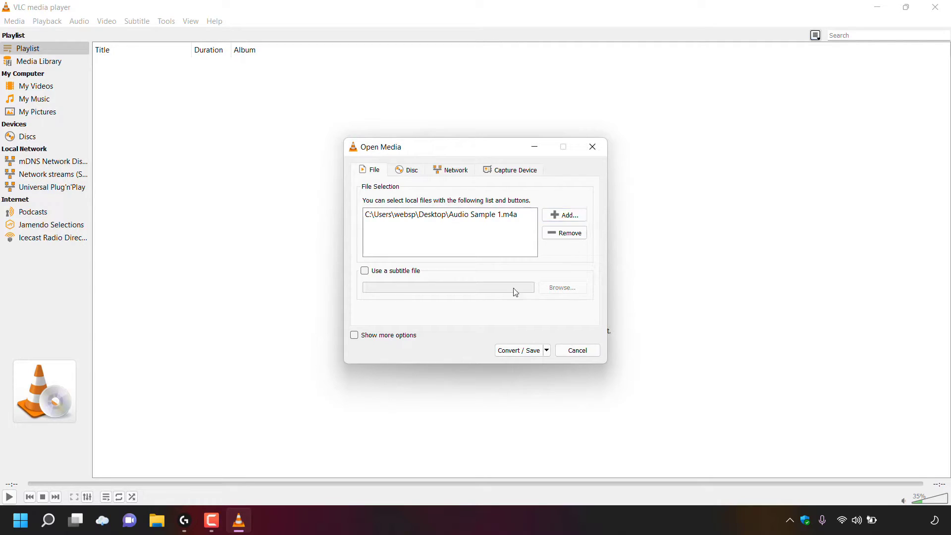
pyautogui.click(354, 337)
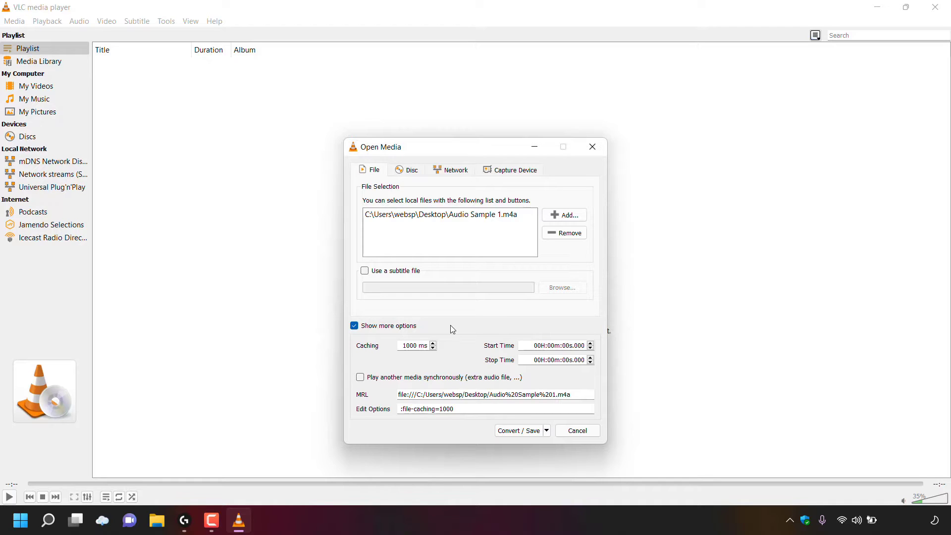
pyautogui.click(354, 325)
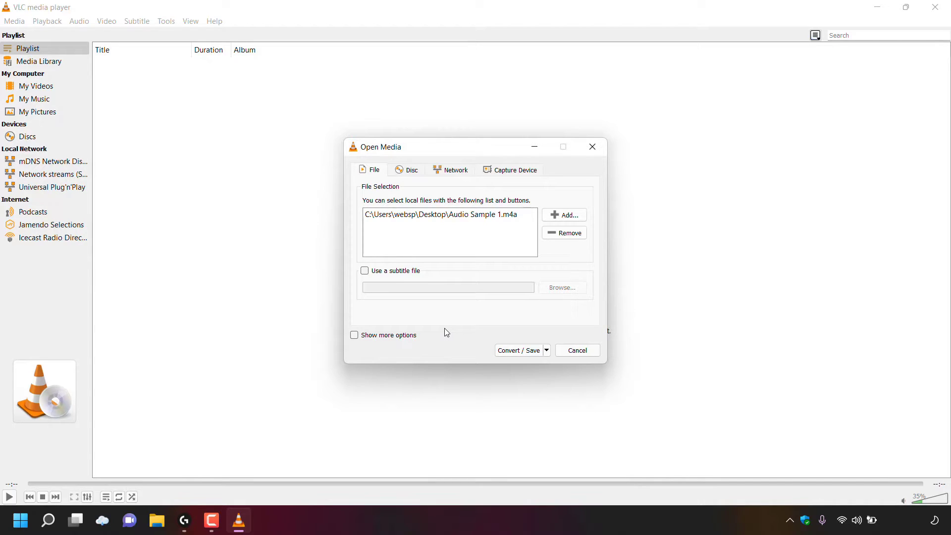
# Continue to the Convert dialog and pick the Audio - MP3 profile.
pyautogui.click(522, 355)
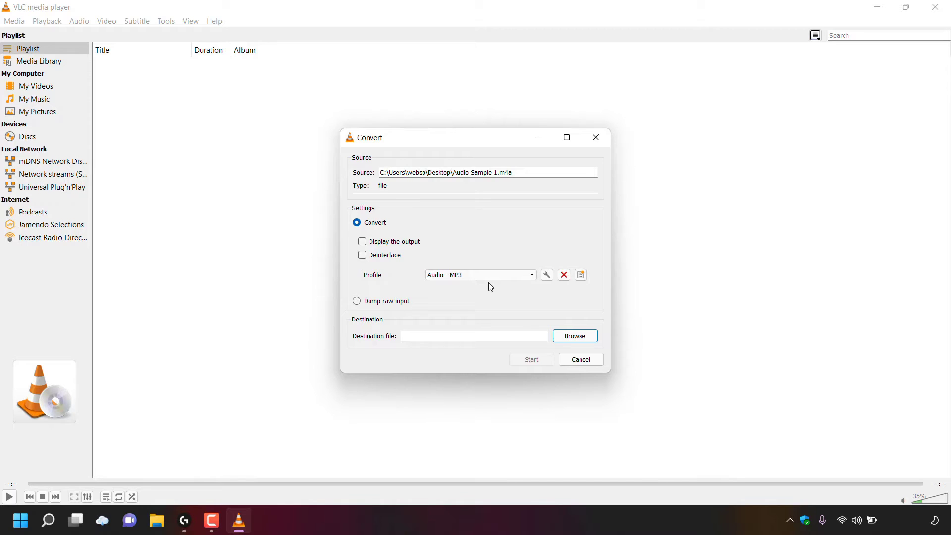
pyautogui.click(533, 276)
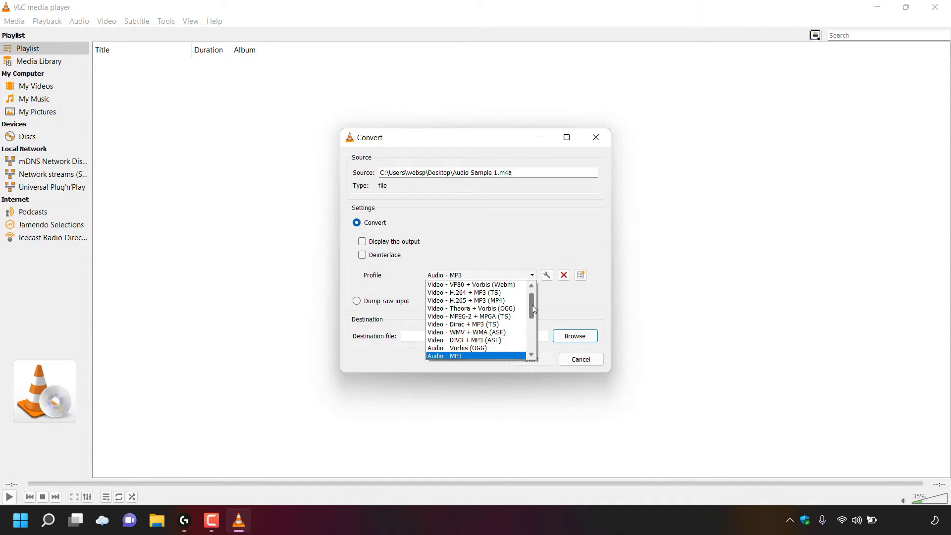
pyautogui.moveTo(531, 305); pyautogui.dragTo(532, 321)
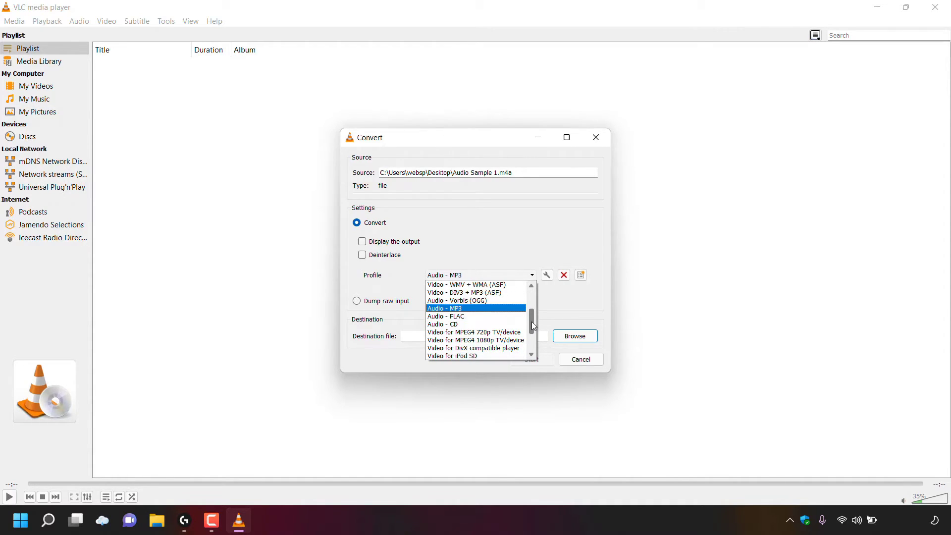
pyautogui.click(511, 309)
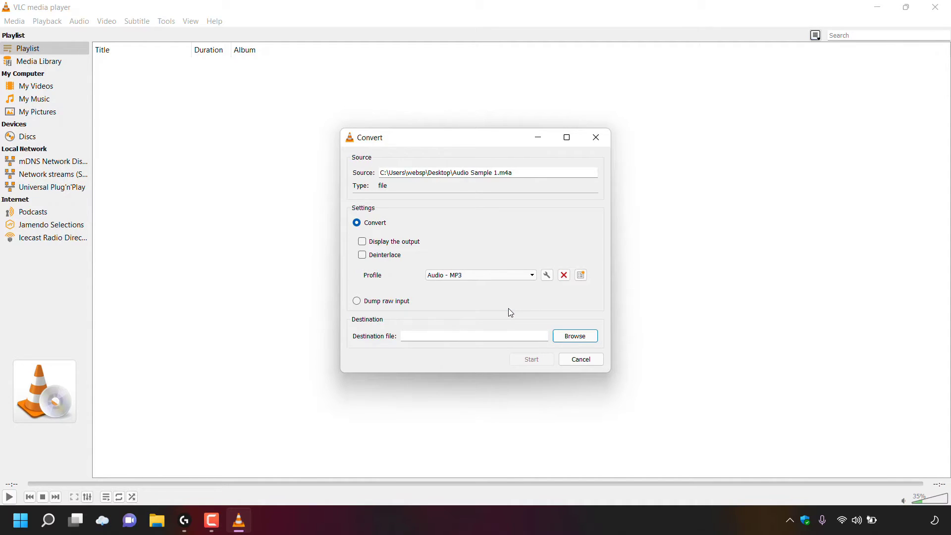
pyautogui.click(547, 276)
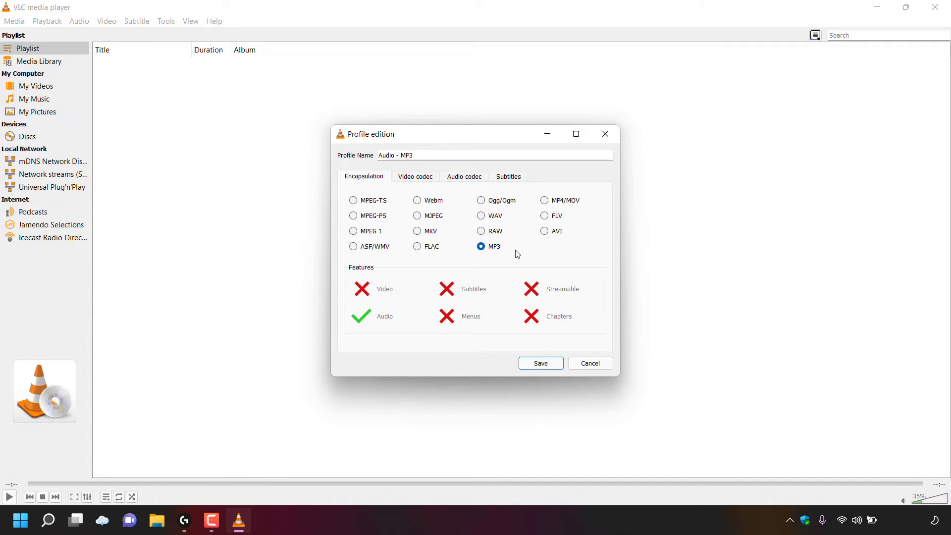
pyautogui.click(599, 366)
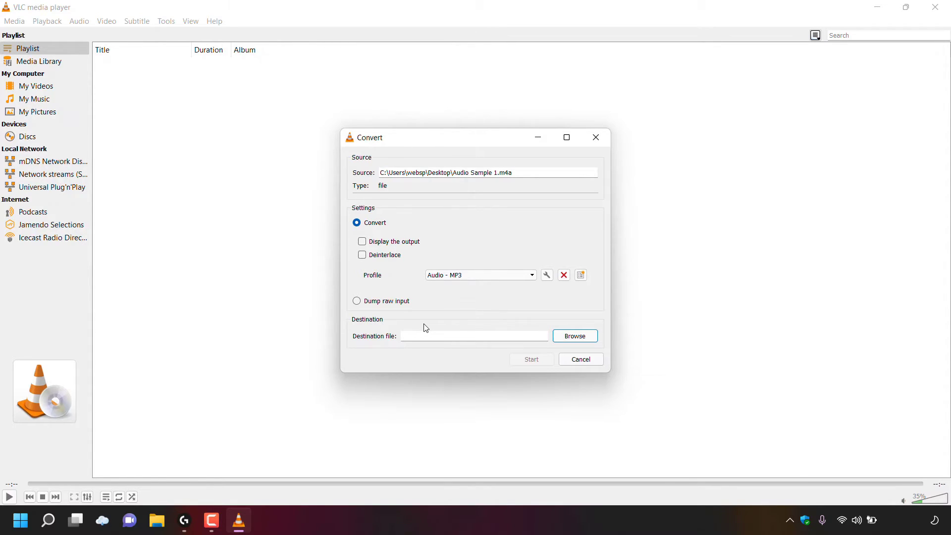
# Set the destination to 'Audio Sample 1 v2.mp3' in the Desktop folder.
pyautogui.click(581, 337)
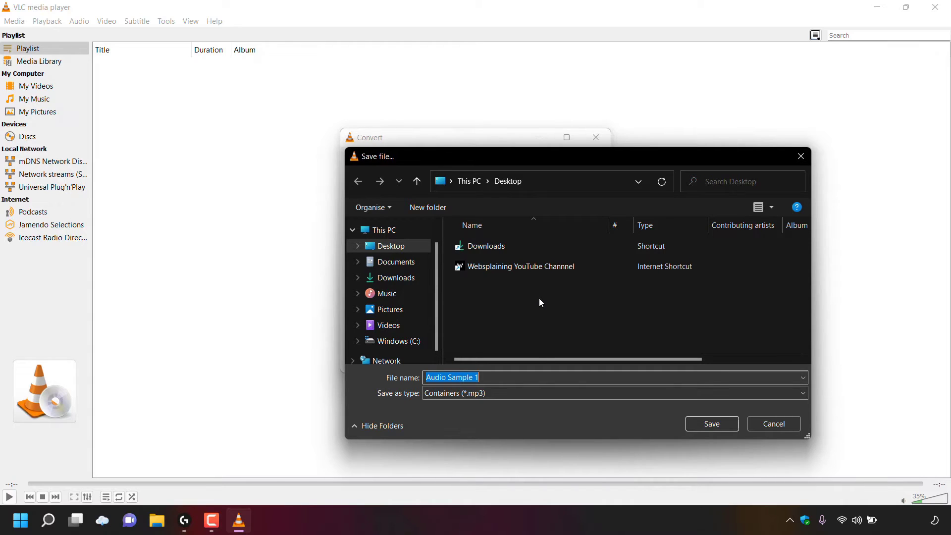
pyautogui.click(506, 377)
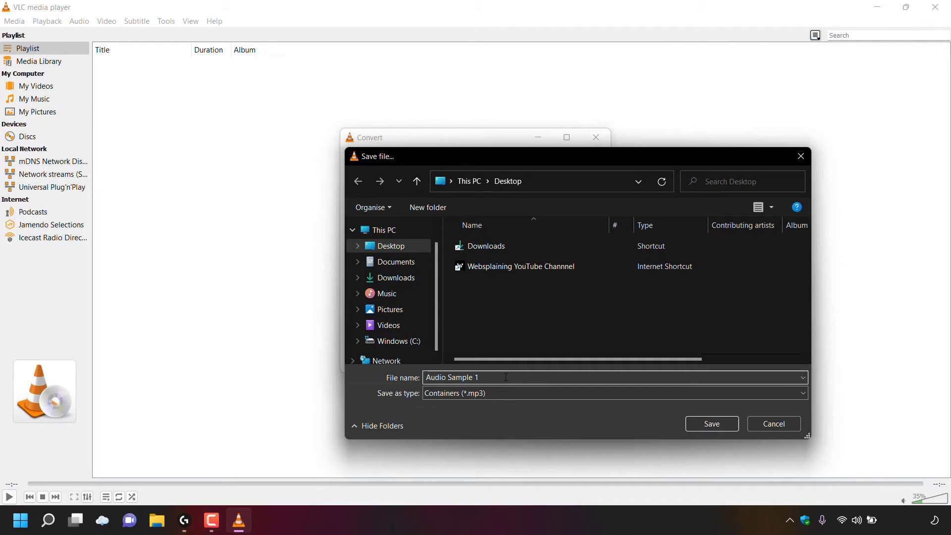
pyautogui.write('v2')
pyautogui.click(734, 426)
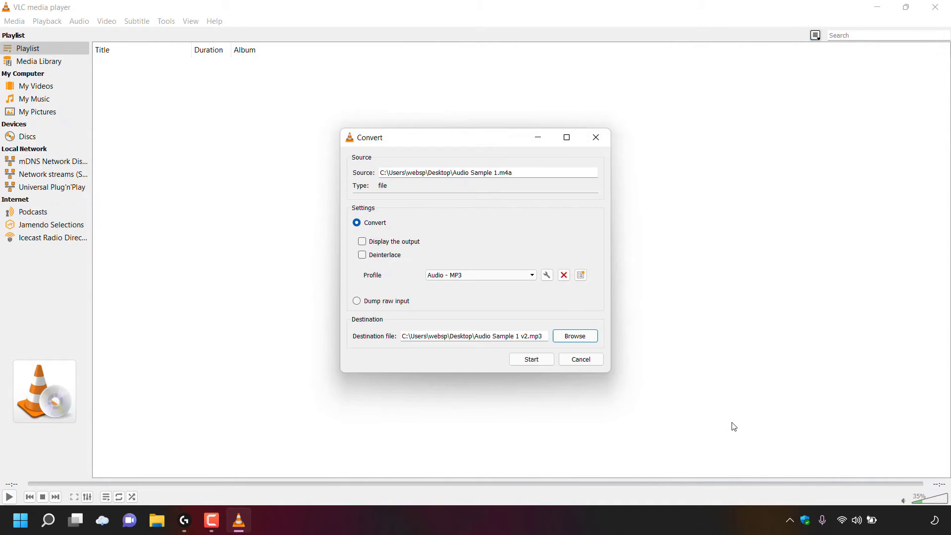
# Start the MP3 conversion and close VLC once it finishes.
pyautogui.click(549, 359)
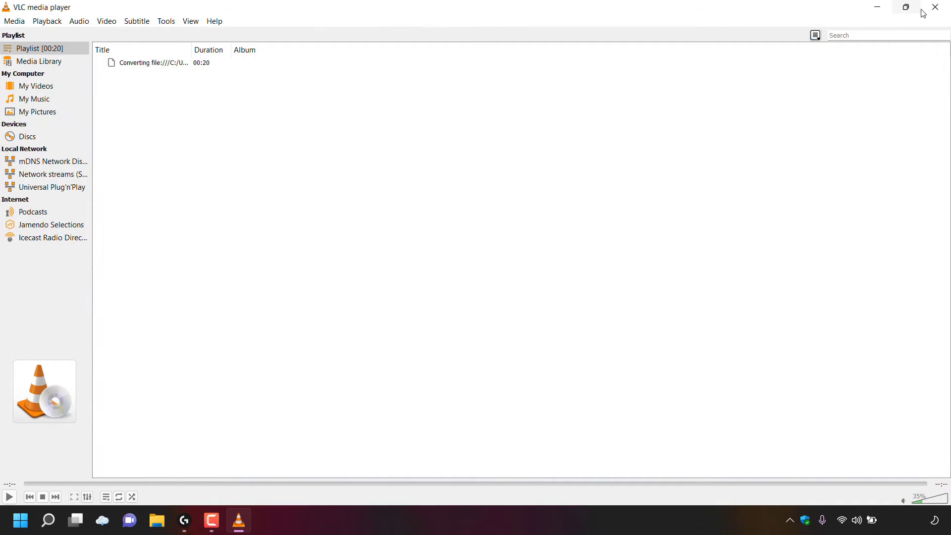
pyautogui.click(935, 7)
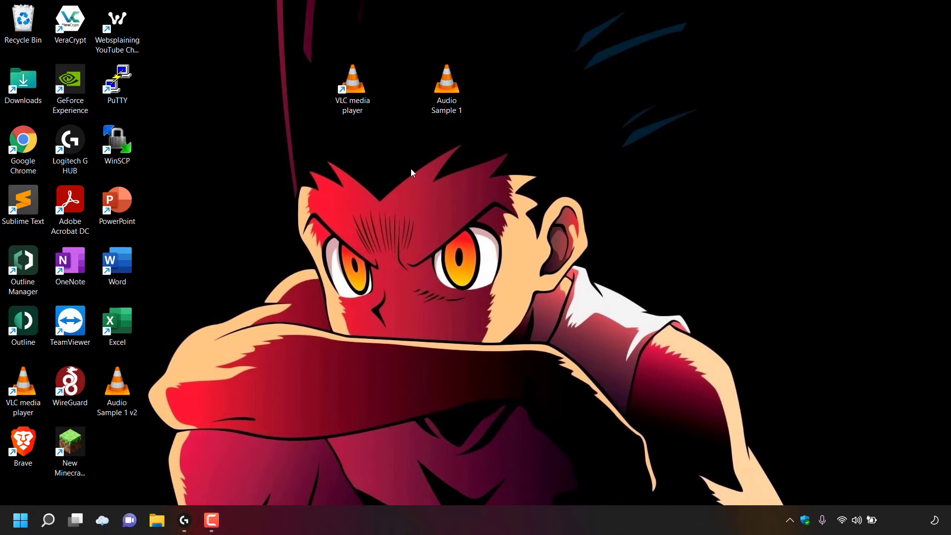
# Move the Audio Sample 1 v2 icon just below Audio Sample 1 and clear the selection.
pyautogui.moveTo(117, 384); pyautogui.dragTo(336, 252)
pyautogui.moveTo(434, 151); pyautogui.dragTo(434, 151)
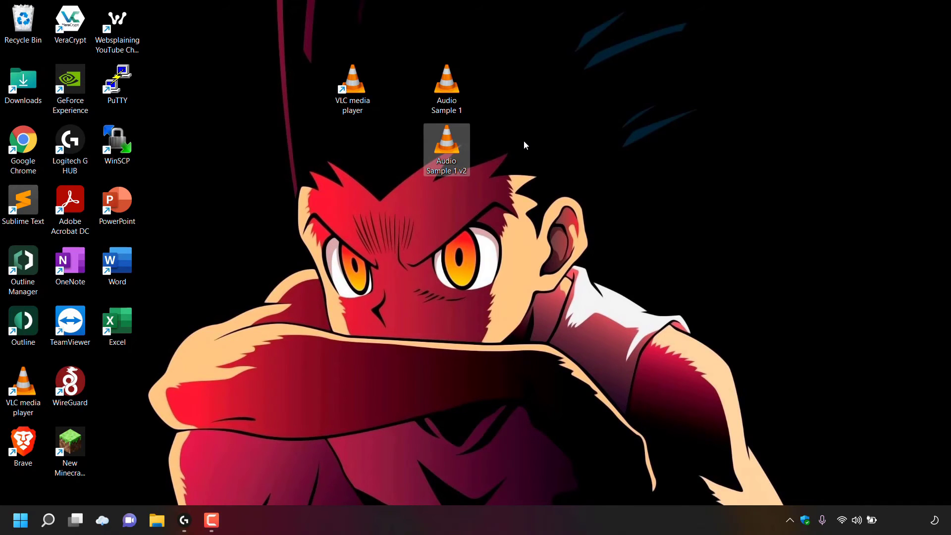
pyautogui.click(459, 98)
pyautogui.click(500, 132)
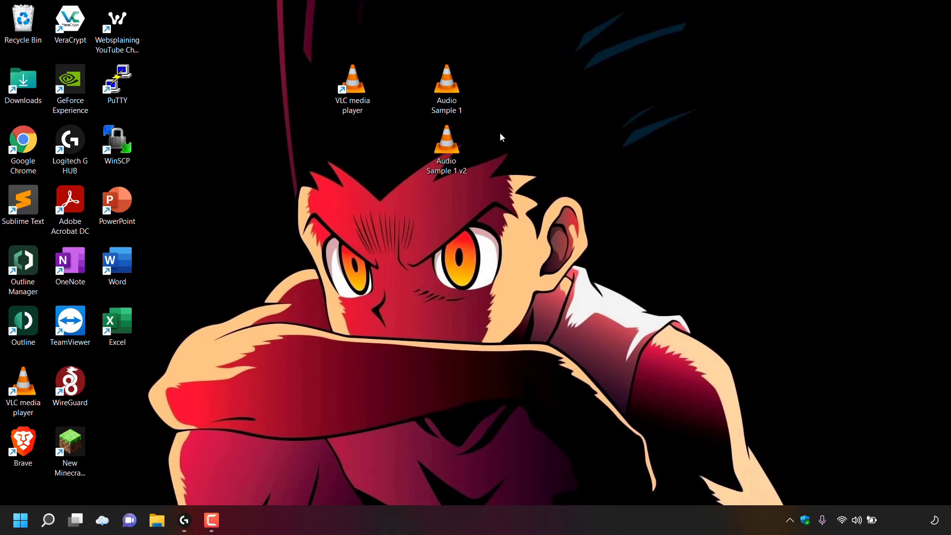
# Check Audio Sample 1 v2's properties to confirm it is a 325 KB MP3 file.
pyautogui.rightClick(455, 159)
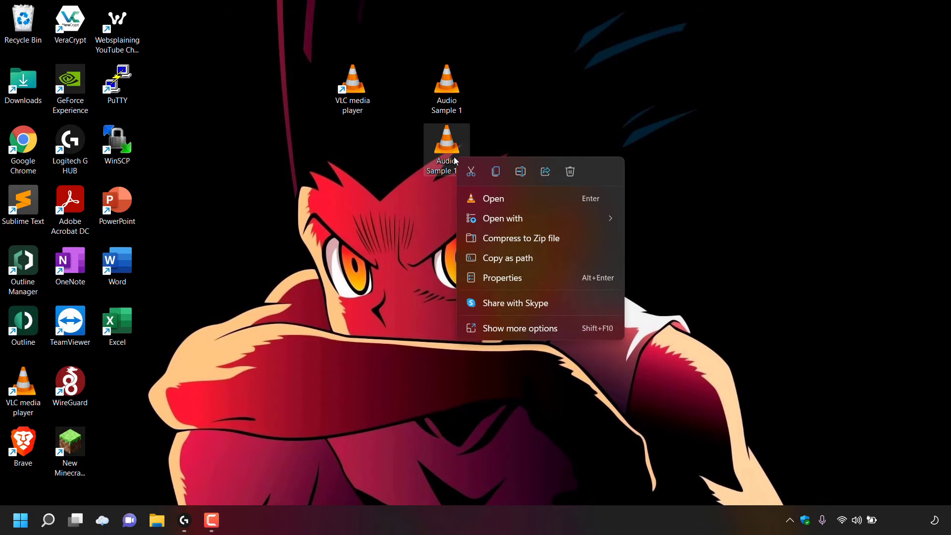
pyautogui.click(532, 286)
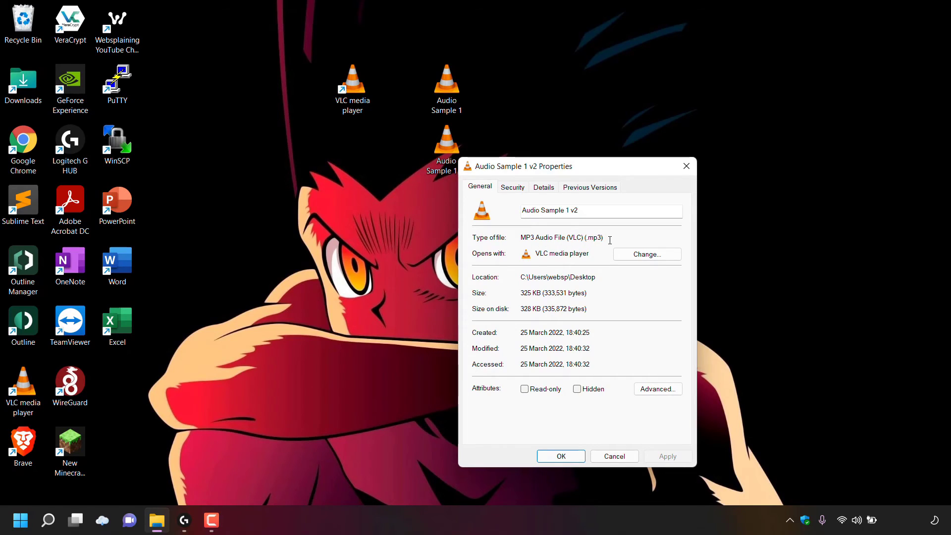
pyautogui.click(686, 166)
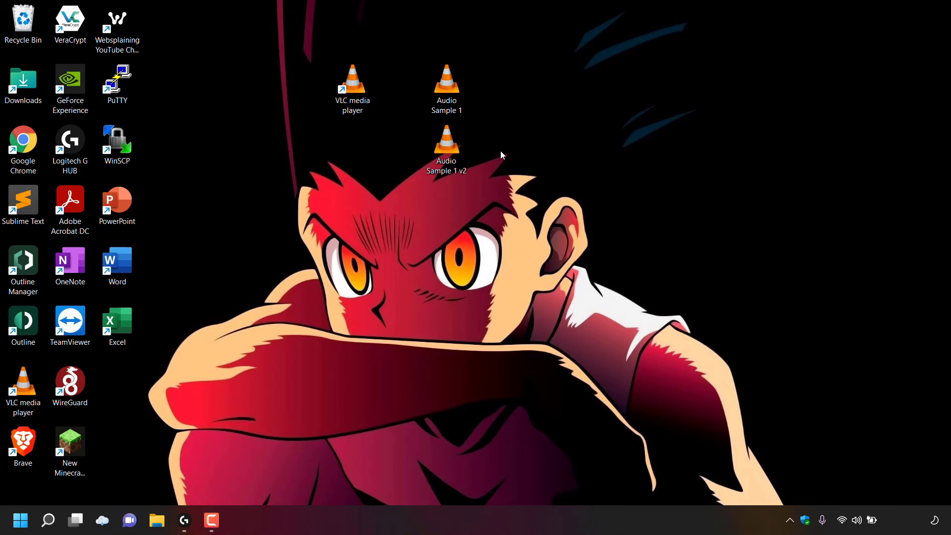
pyautogui.doubleClick(463, 165)
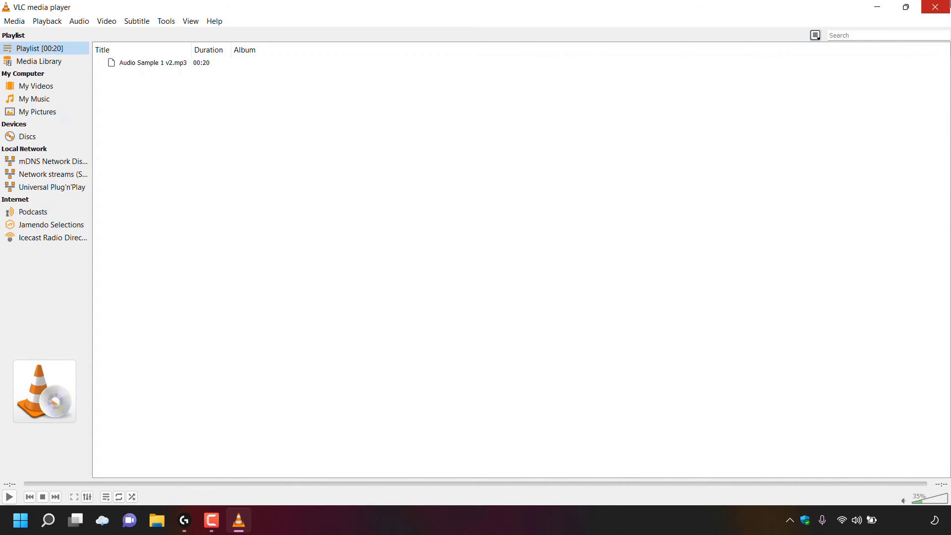
pyautogui.click(935, 7)
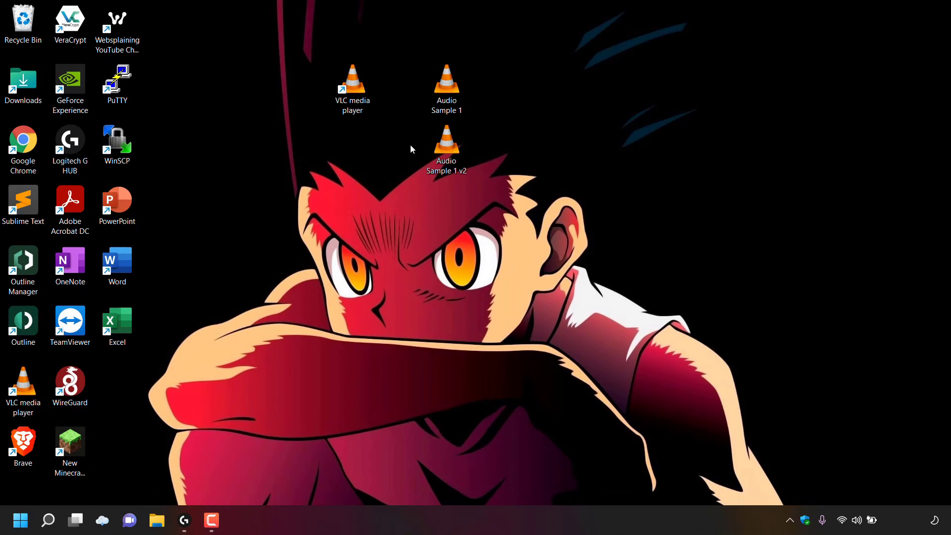